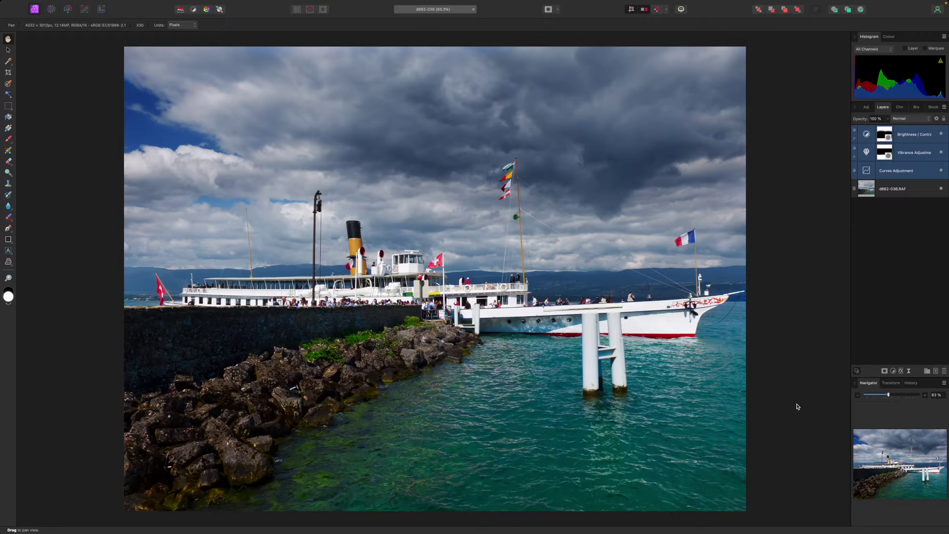
# Step: Delete the three adjustment layers and bring up the list of adjustment types
pyautogui.click(944, 371)
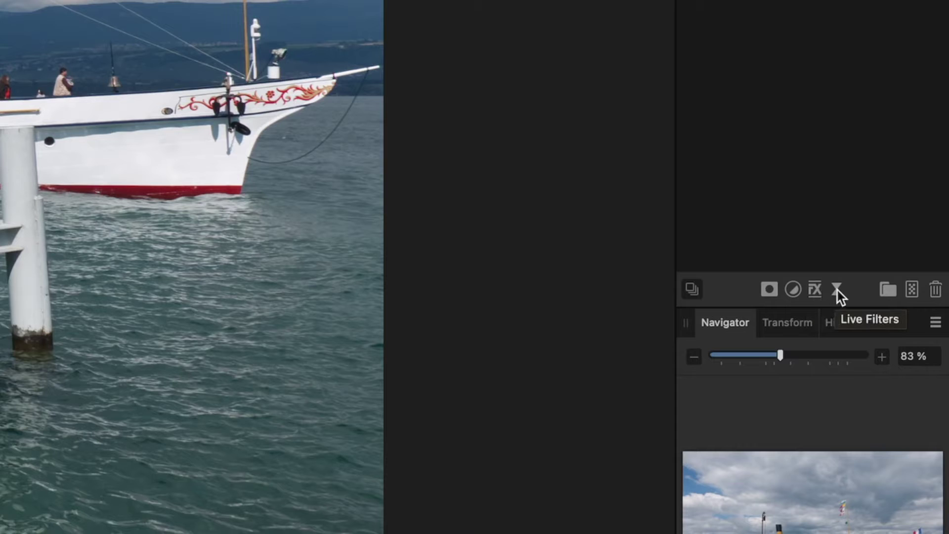
pyautogui.click(795, 290)
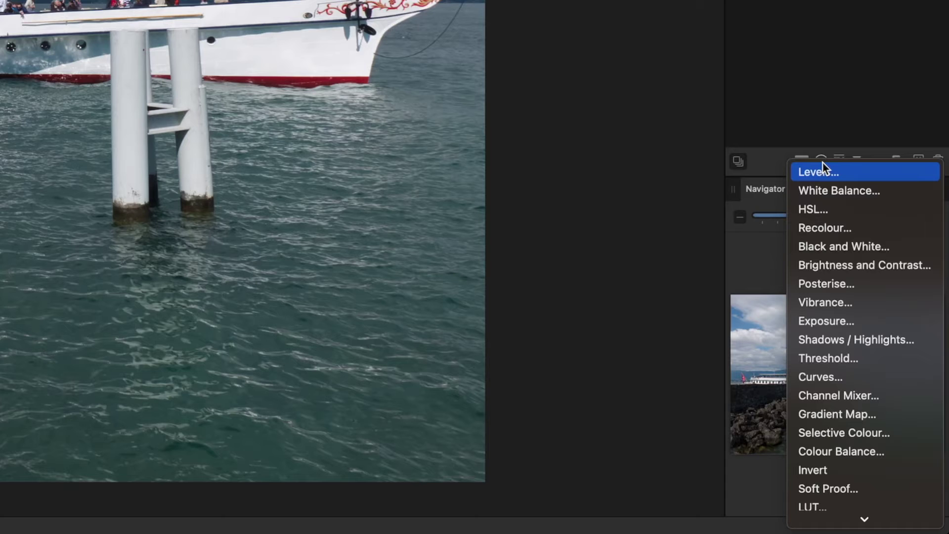
# Step: Add a Curves layer with an S-curve, shadow point pulled down and highlight point lifted
pyautogui.click(831, 378)
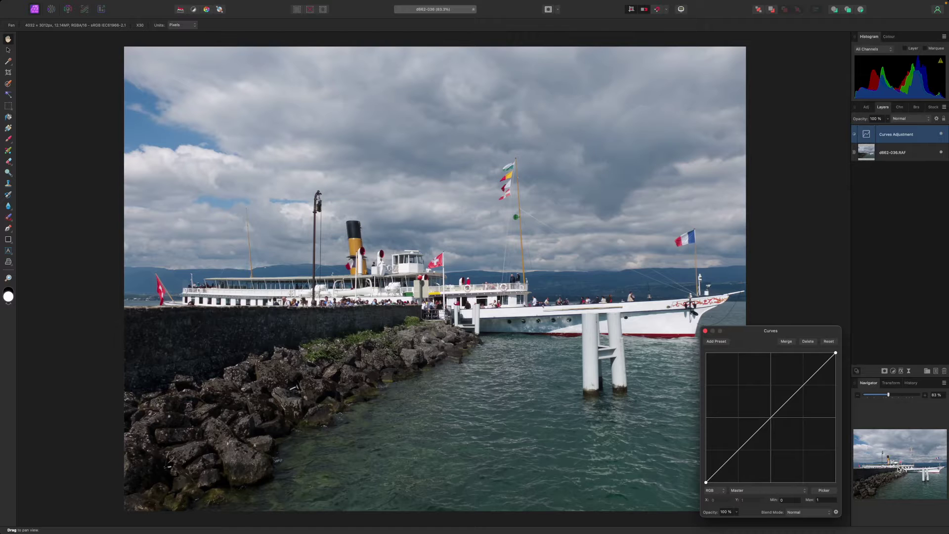
pyautogui.click(733, 457)
pyautogui.moveTo(733, 458); pyautogui.dragTo(733, 462)
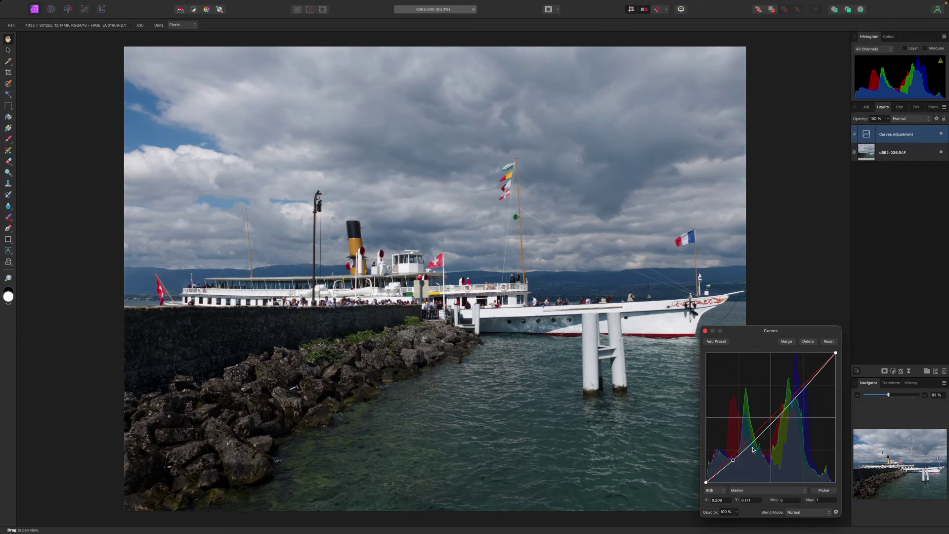
pyautogui.moveTo(803, 387); pyautogui.dragTo(802, 382)
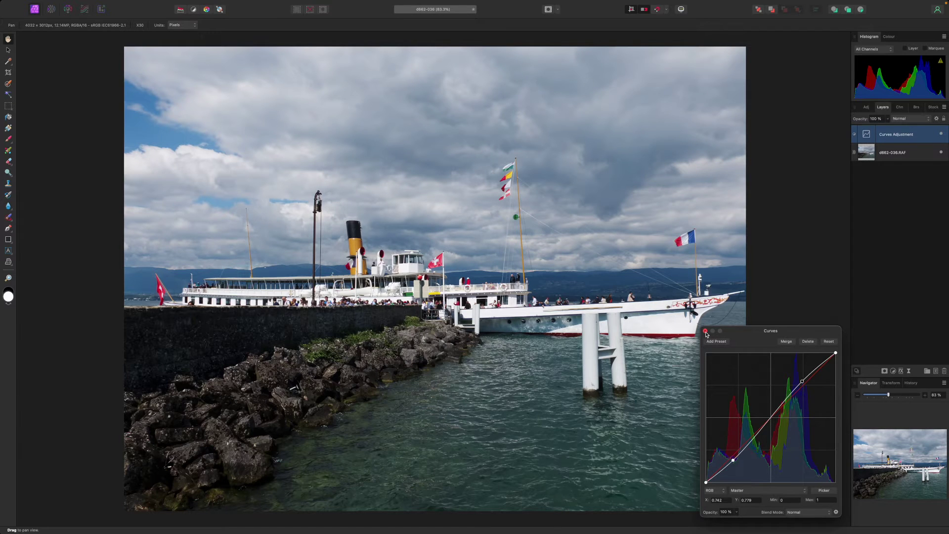
pyautogui.click(705, 331)
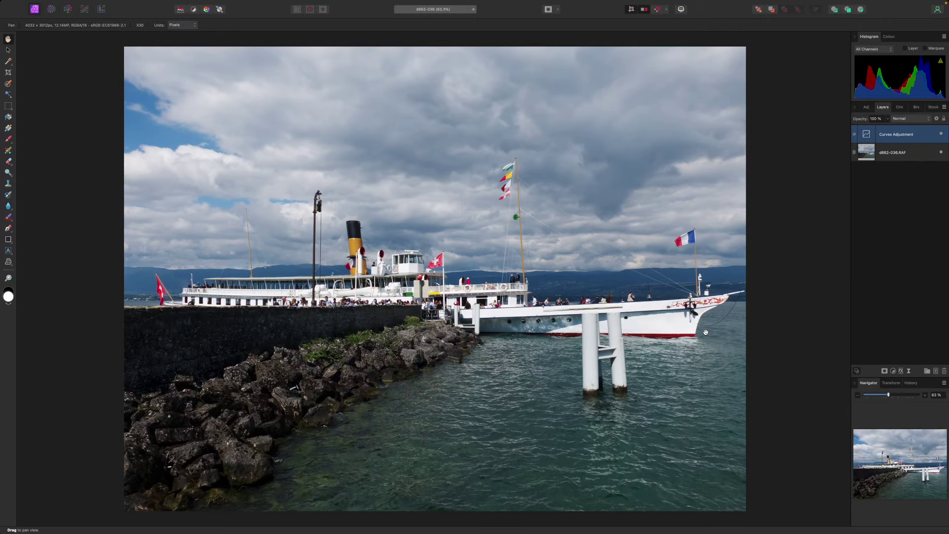
# Step: Add a Vibrance adjustment layer with Vibrance and Saturation both set to 100%
pyautogui.click(894, 371)
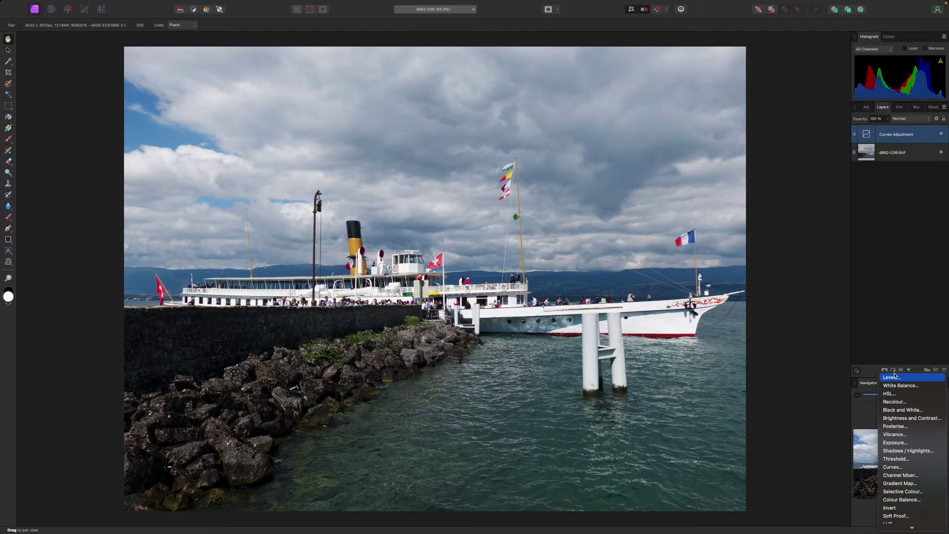
pyautogui.click(896, 434)
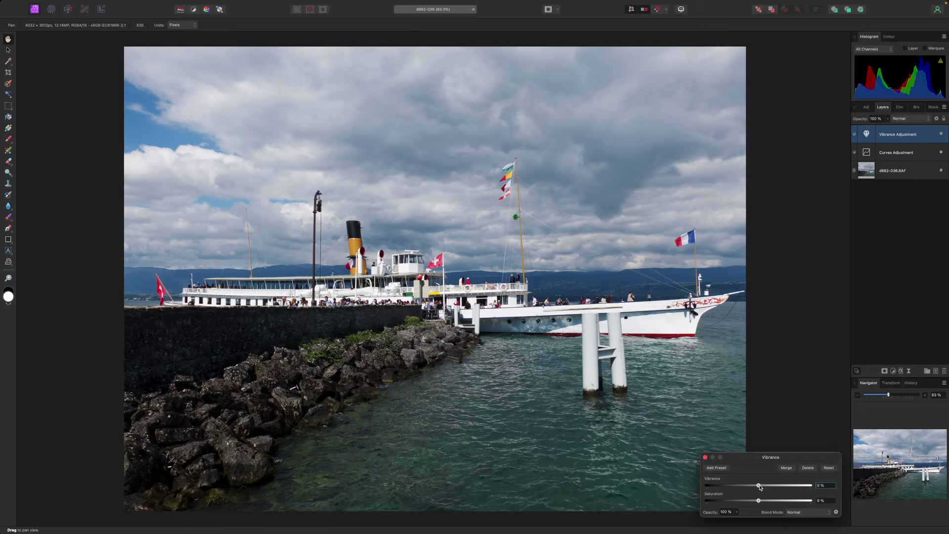
pyautogui.moveTo(758, 485); pyautogui.dragTo(830, 487)
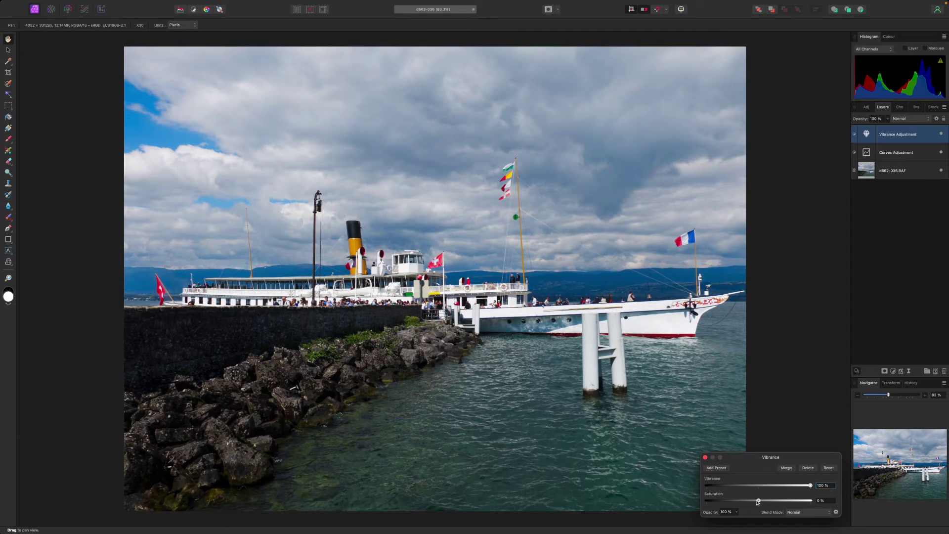
pyautogui.moveTo(759, 501); pyautogui.dragTo(847, 501)
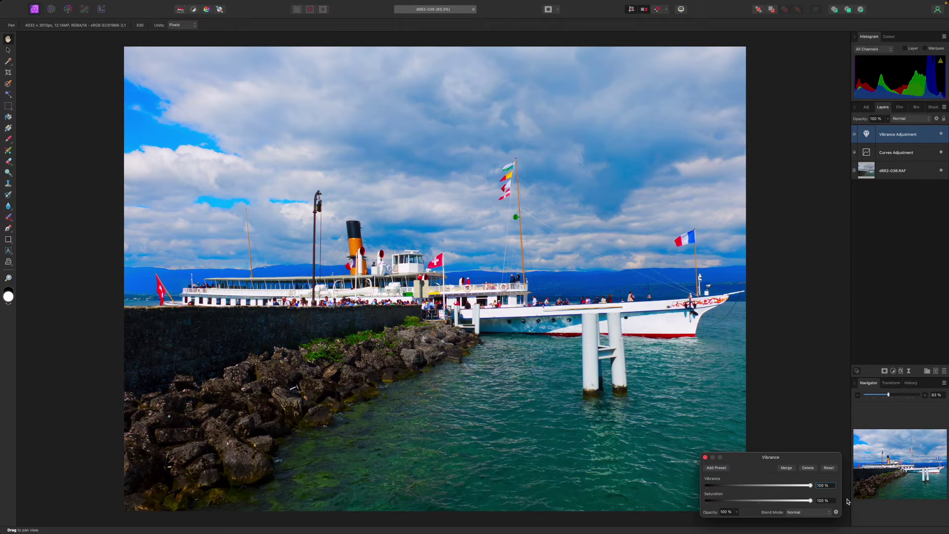
# Step: Add a white mask to the Vibrance layer and switch to the Paint Brush
pyautogui.click(885, 372)
pyautogui.click(855, 139)
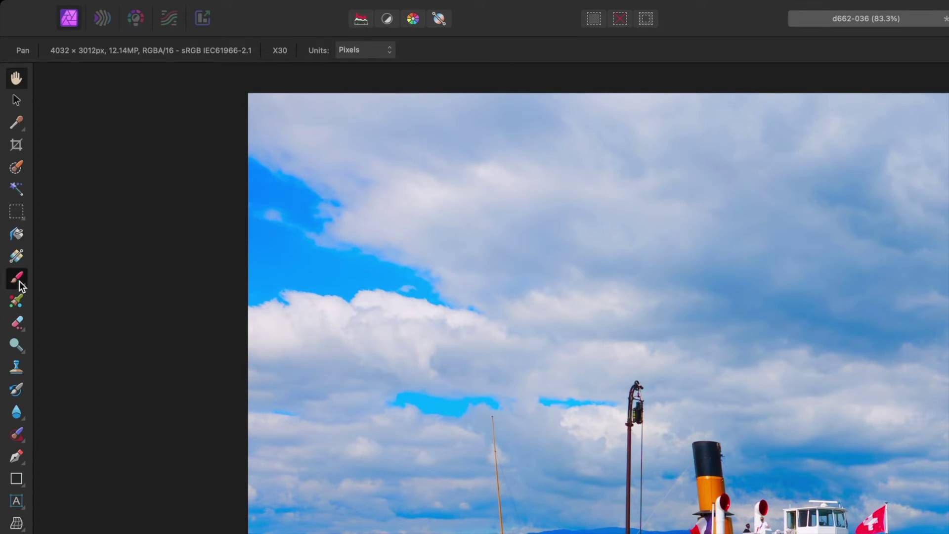
pyautogui.click(10, 140)
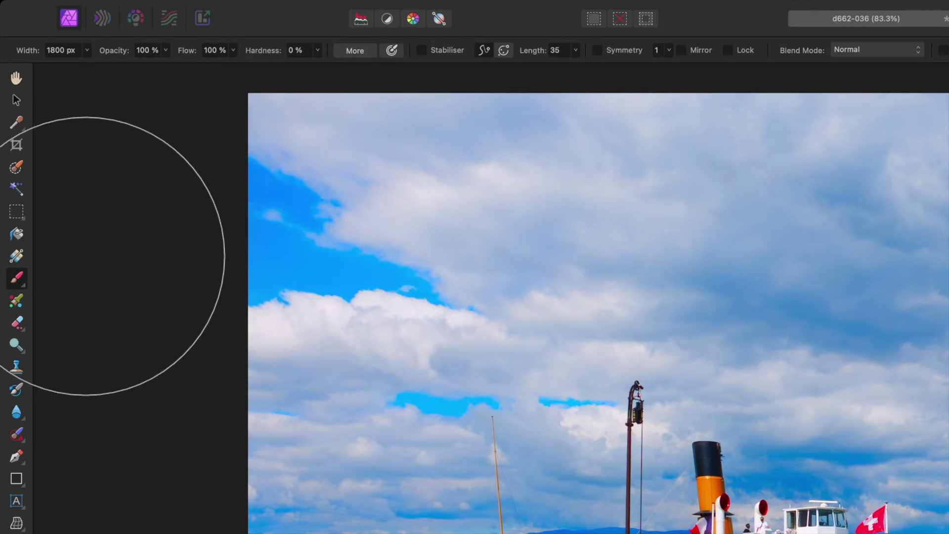
# Step: Paint black across the sky on the Vibrance mask with a 0% hardness, 1400 px brush
pyautogui.click(318, 53)
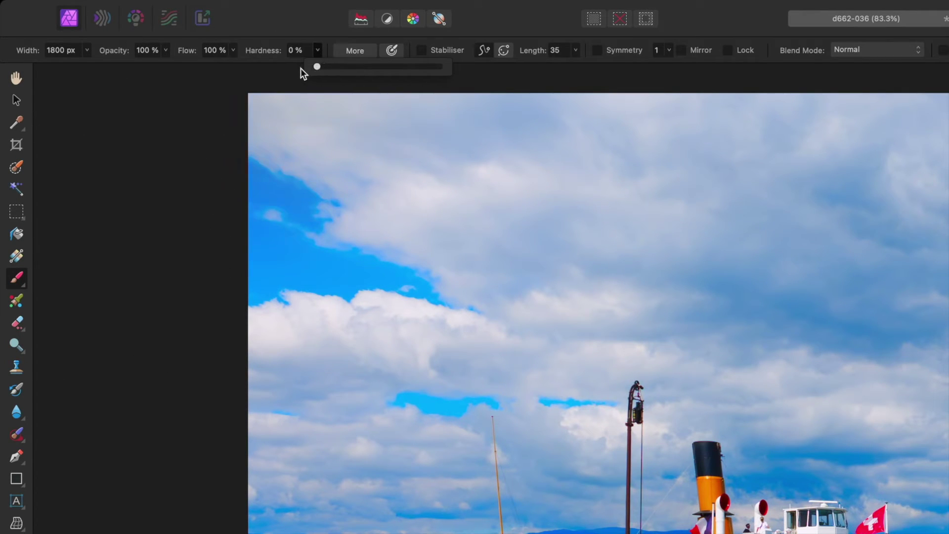
pyautogui.click(88, 52)
pyautogui.moveTo(126, 66)
pyautogui.mouseDown()
pyautogui.moveTo(99, 67)
pyautogui.moveTo(127, 65)
pyautogui.mouseUp()
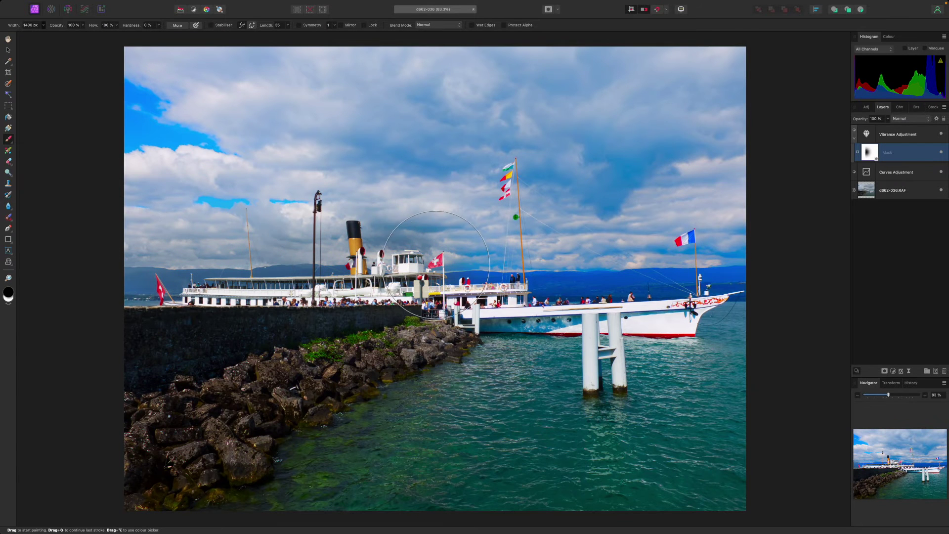
pyautogui.moveTo(566, 257)
pyautogui.mouseDown()
pyautogui.moveTo(699, 267)
pyautogui.moveTo(741, 281)
pyautogui.moveTo(436, 282)
pyautogui.moveTo(788, 233)
pyautogui.moveTo(582, 192)
pyautogui.moveTo(544, 156)
pyautogui.moveTo(730, 87)
pyautogui.moveTo(204, 71)
pyautogui.moveTo(117, 78)
pyautogui.moveTo(337, 122)
pyautogui.moveTo(611, 155)
pyautogui.moveTo(402, 148)
pyautogui.moveTo(124, 116)
pyautogui.moveTo(198, 184)
pyautogui.moveTo(384, 212)
pyautogui.moveTo(158, 235)
pyautogui.moveTo(519, 268)
pyautogui.moveTo(623, 248)
pyautogui.moveTo(744, 258)
pyautogui.mouseUp()
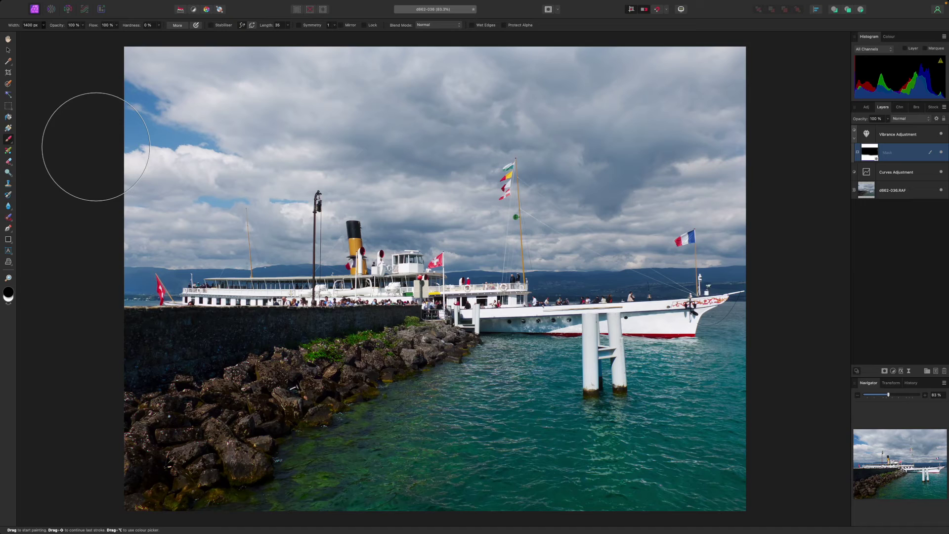
# Step: Close the Vibrance settings and add a Brightness / Contrast adjustment layer
pyautogui.click(854, 139)
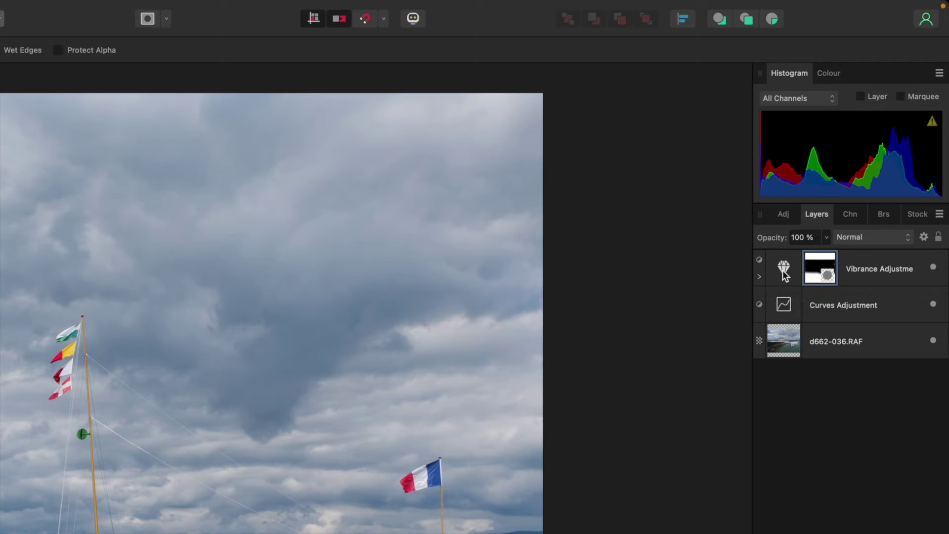
pyautogui.click(783, 270)
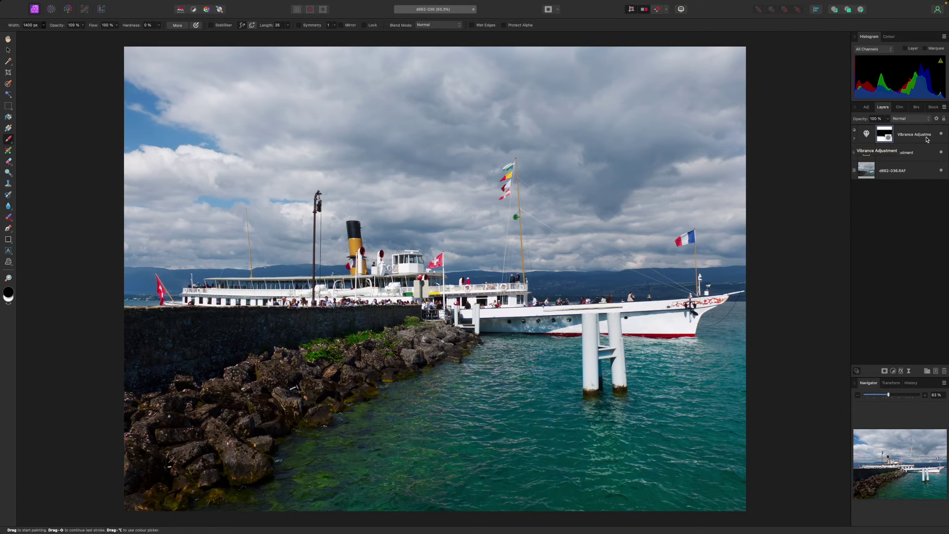
pyautogui.click(866, 136)
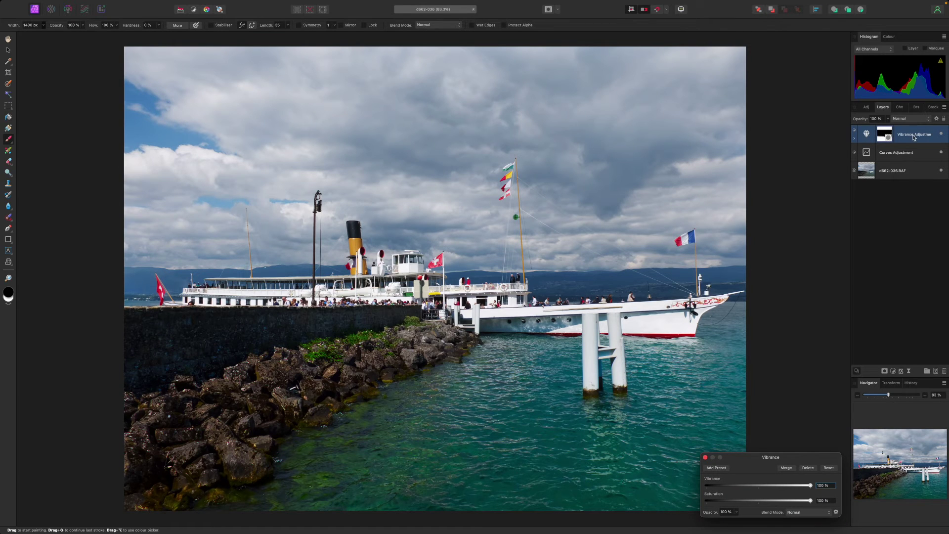
pyautogui.click(885, 133)
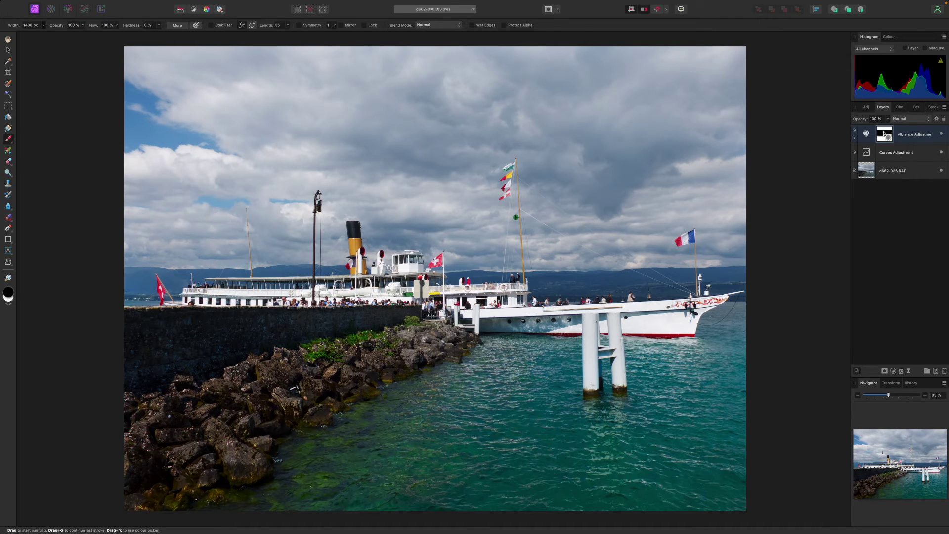
pyautogui.click(893, 371)
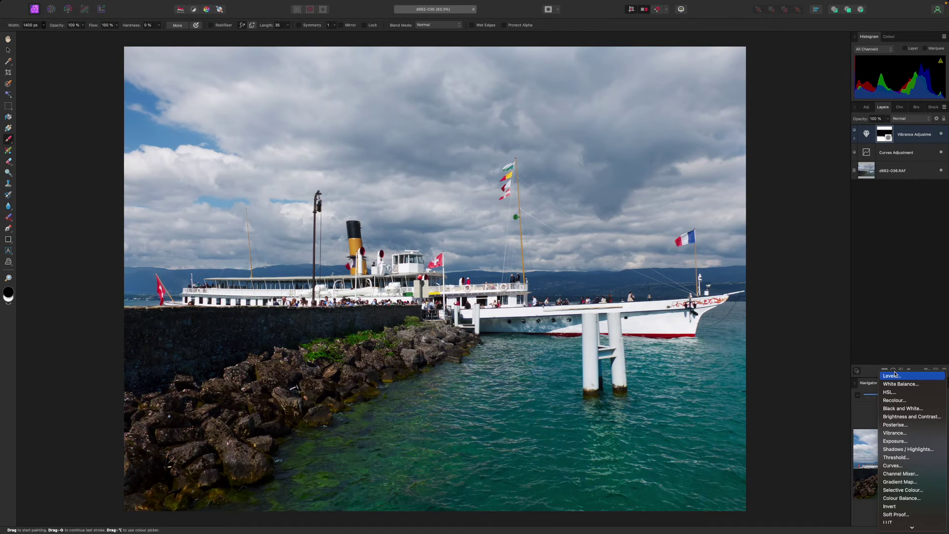
pyautogui.click(906, 416)
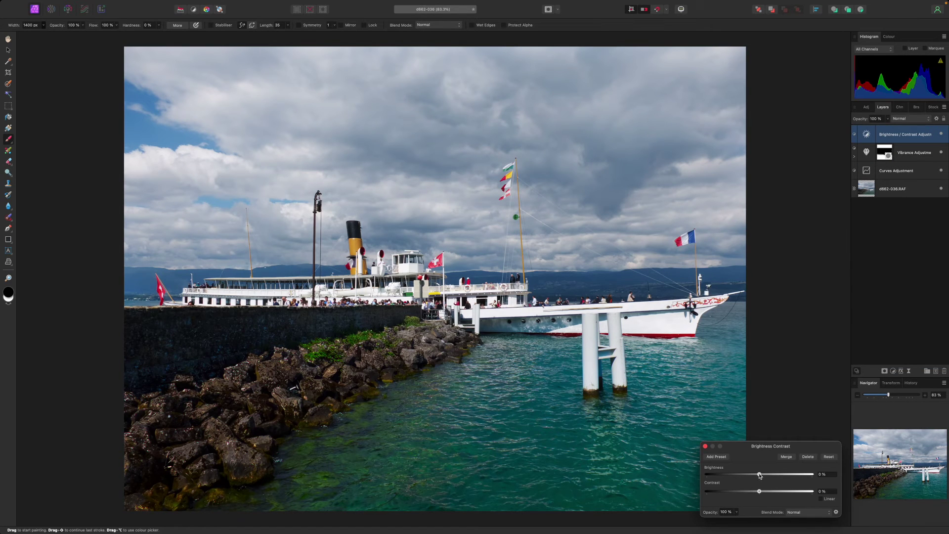
# Step: Set Brightness to -29% and Contrast to 41% on the Brightness / Contrast layer
pyautogui.moveTo(759, 475); pyautogui.dragTo(745, 476)
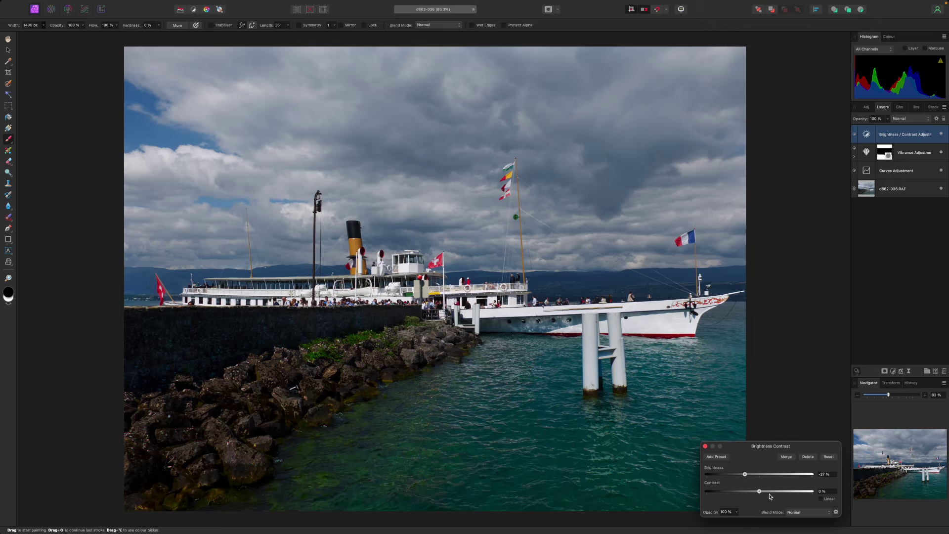
pyautogui.moveTo(760, 491); pyautogui.dragTo(784, 492)
pyautogui.moveTo(745, 474); pyautogui.dragTo(744, 475)
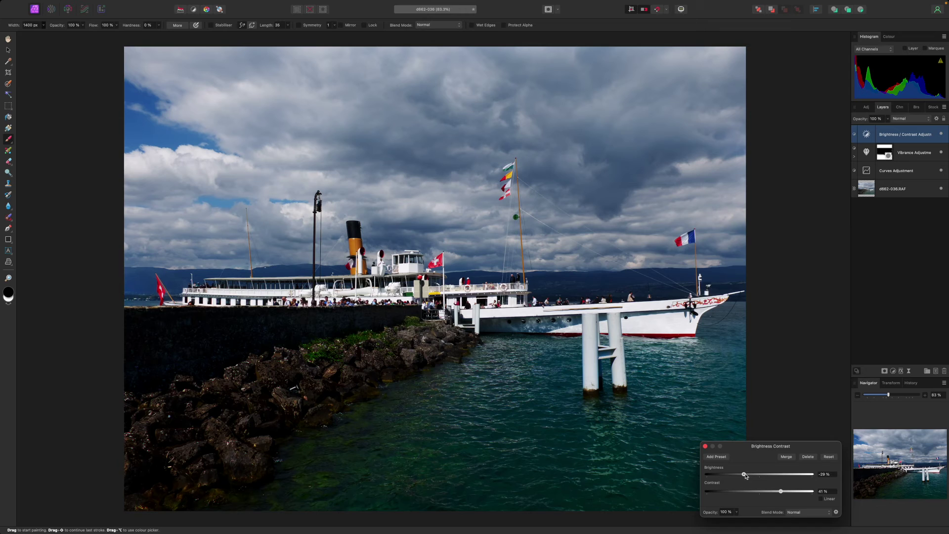
pyautogui.click(705, 445)
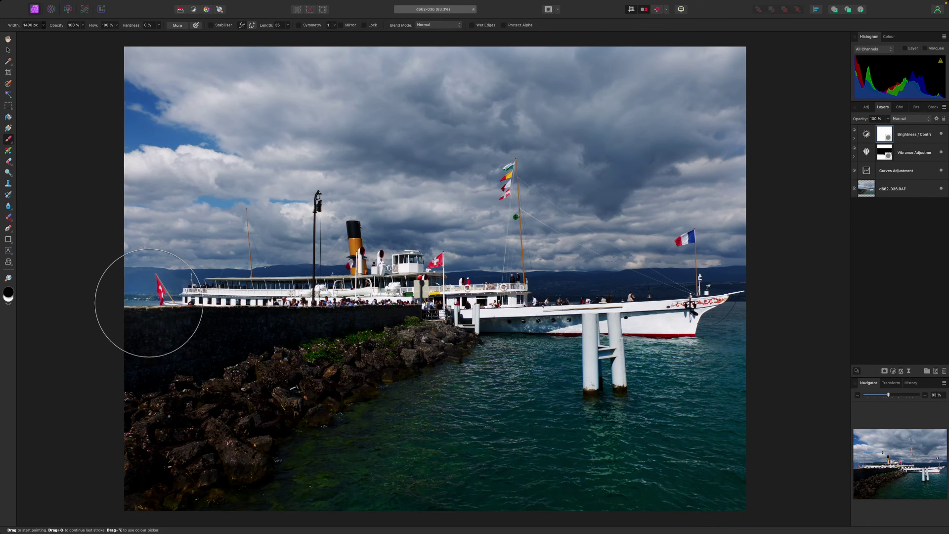
# Step: Paint black on the Brightness / Contrast mask over the wall, rocks and water
pyautogui.moveTo(219, 310)
pyautogui.mouseDown()
pyautogui.moveTo(163, 359)
pyautogui.moveTo(159, 433)
pyautogui.moveTo(766, 479)
pyautogui.moveTo(460, 371)
pyautogui.moveTo(717, 328)
pyautogui.moveTo(699, 301)
pyautogui.moveTo(629, 315)
pyautogui.mouseUp()
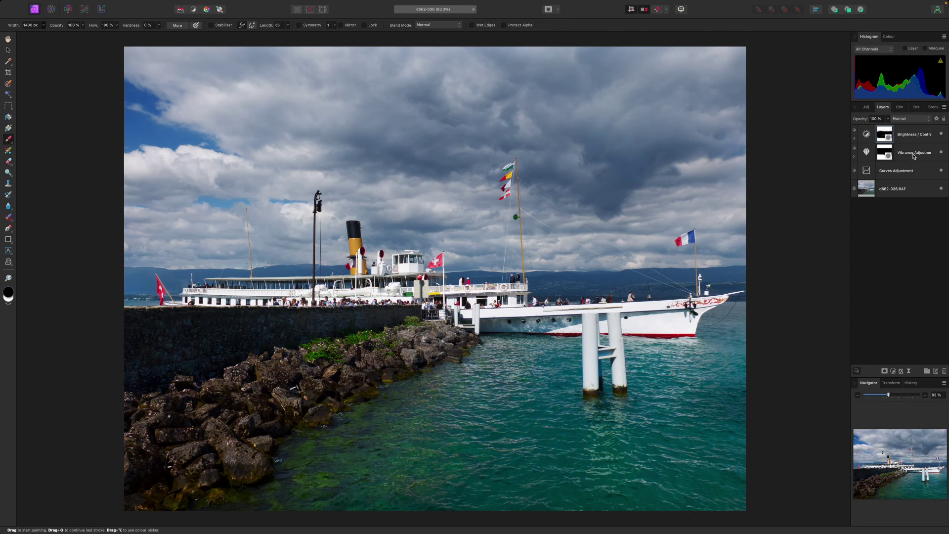
pyautogui.click(68, 4)
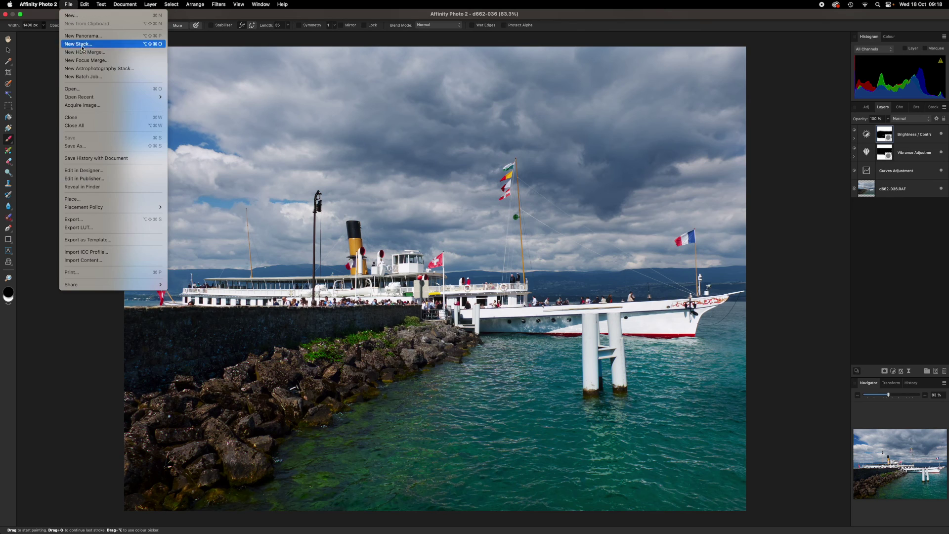
pyautogui.click(86, 147)
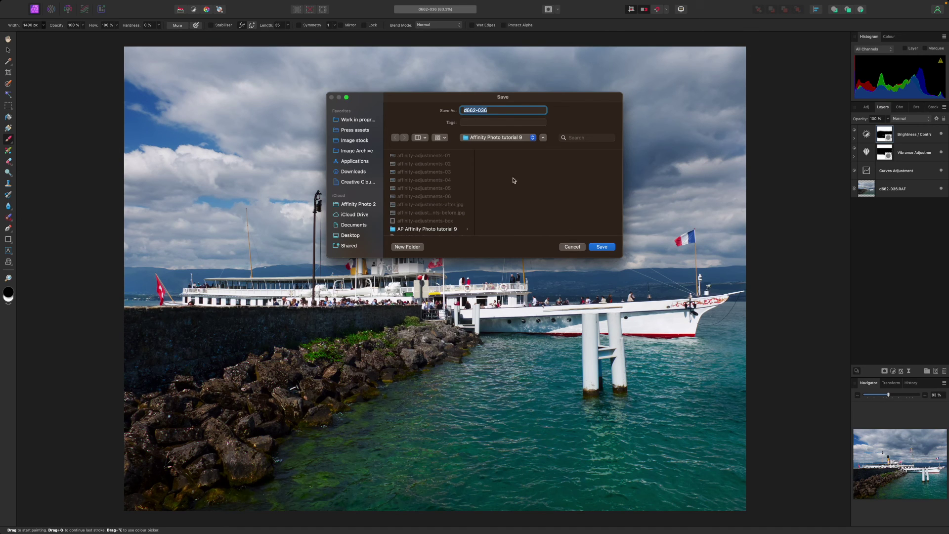
pyautogui.click(580, 247)
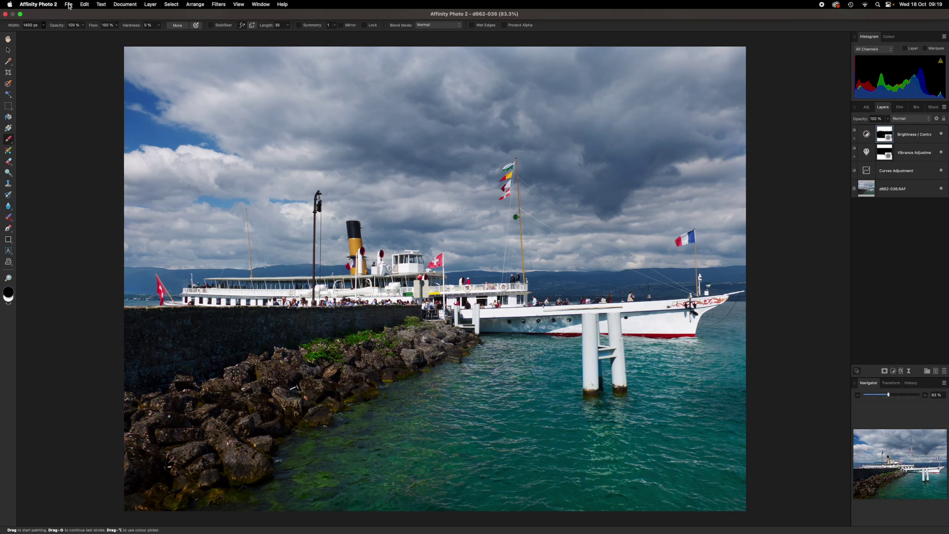
pyautogui.click(68, 4)
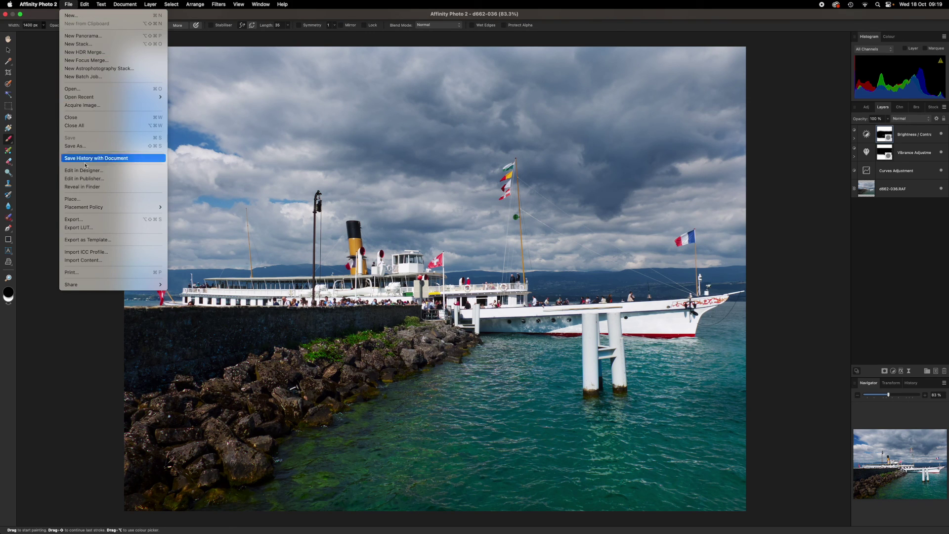
pyautogui.click(82, 220)
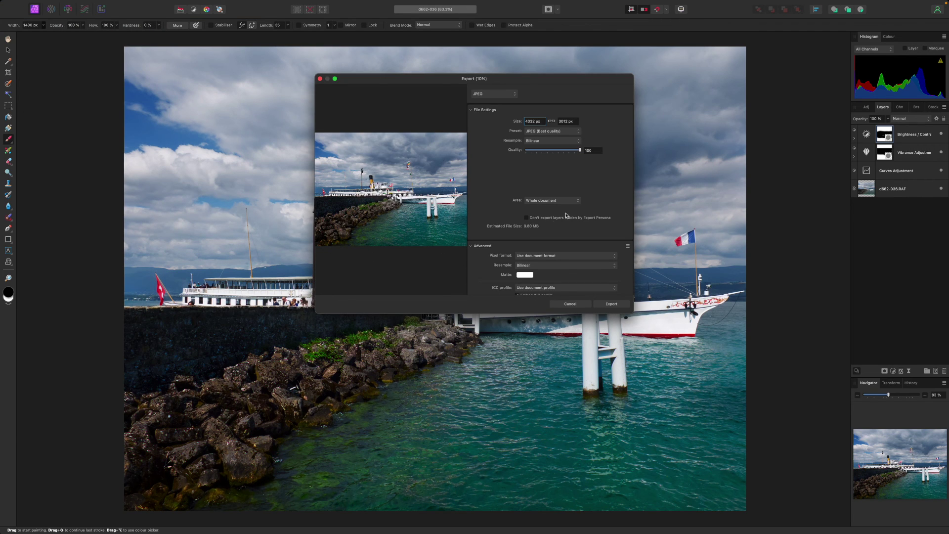
pyautogui.click(580, 133)
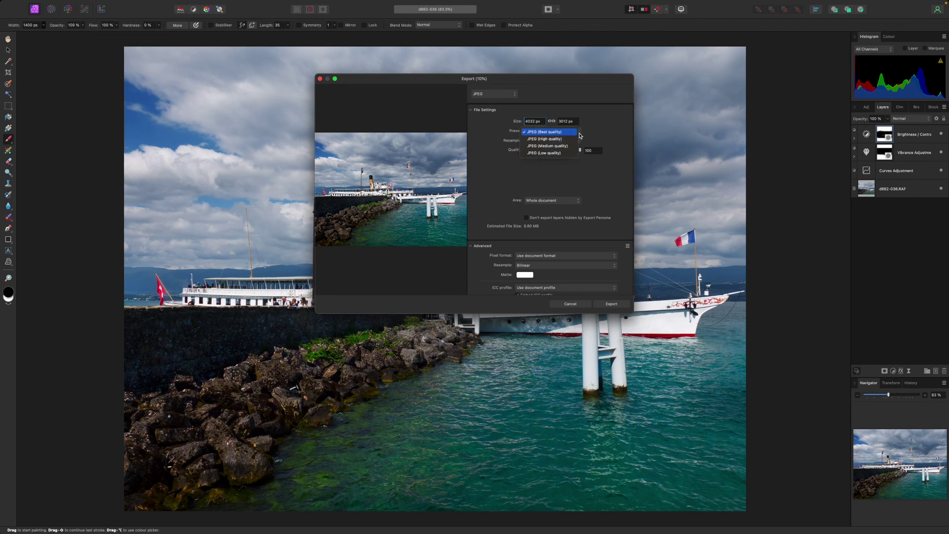
pyautogui.click(571, 132)
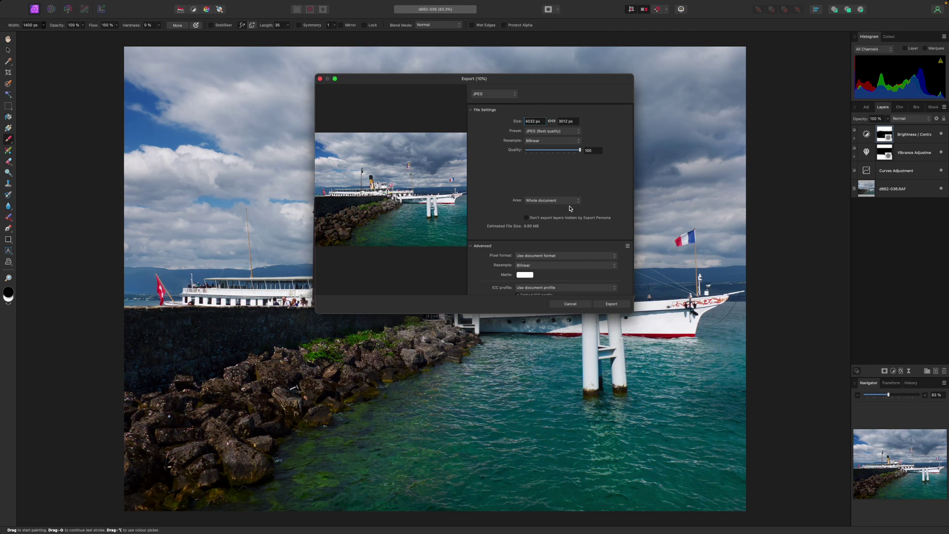
pyautogui.scroll(-5, 571, 208)
pyautogui.scroll(5, 571, 208)
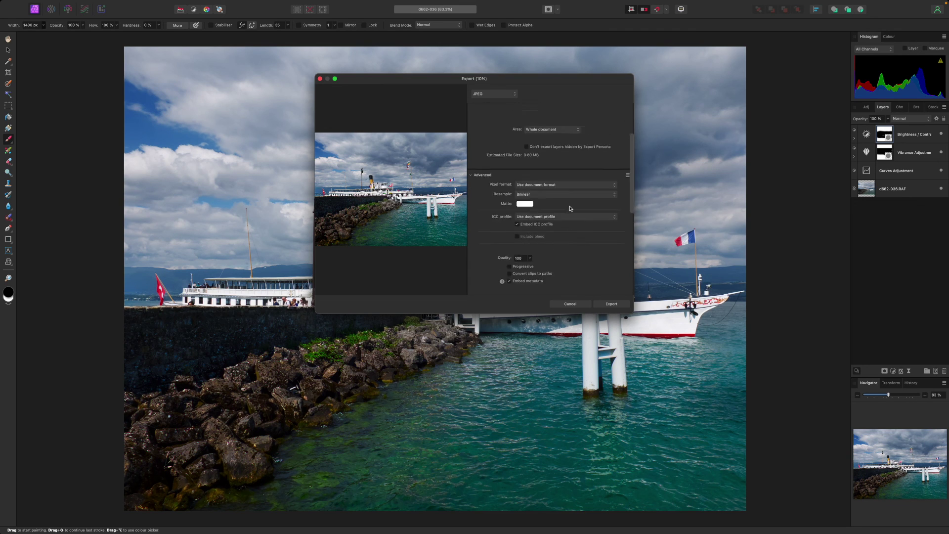
pyautogui.click(570, 303)
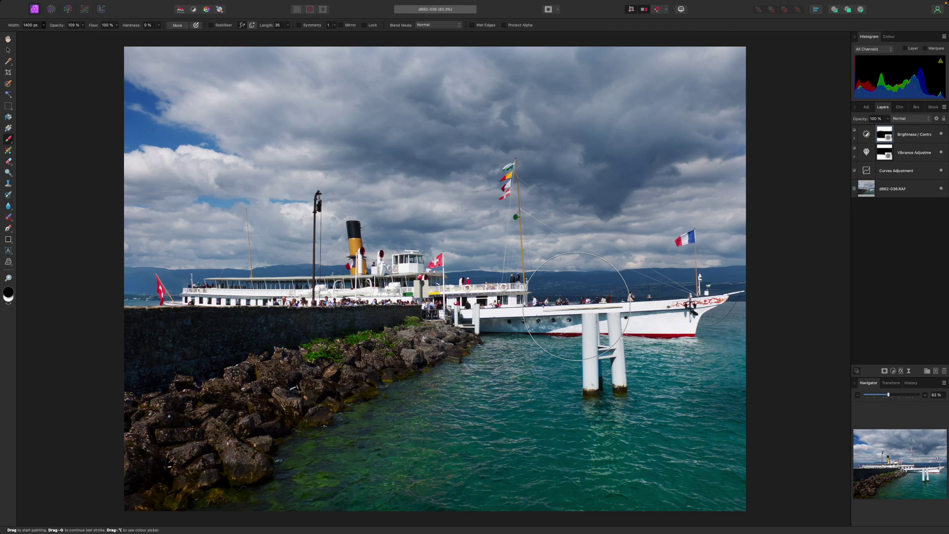